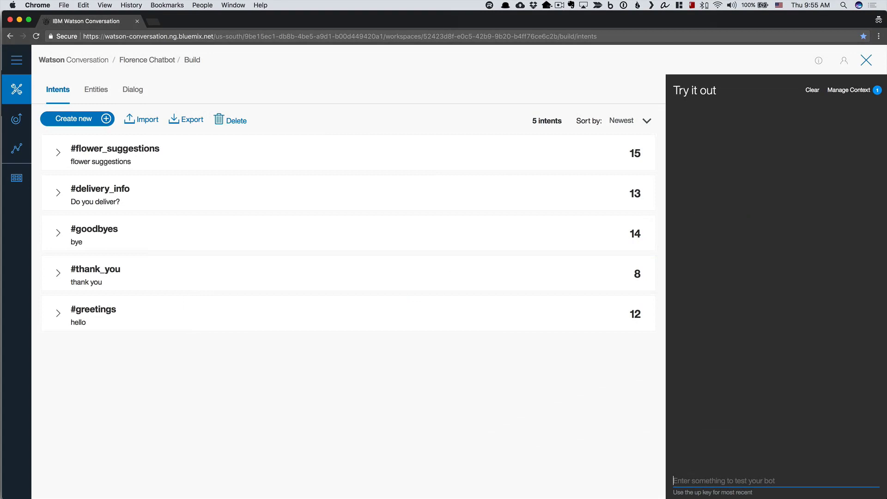
type("I want flower r")
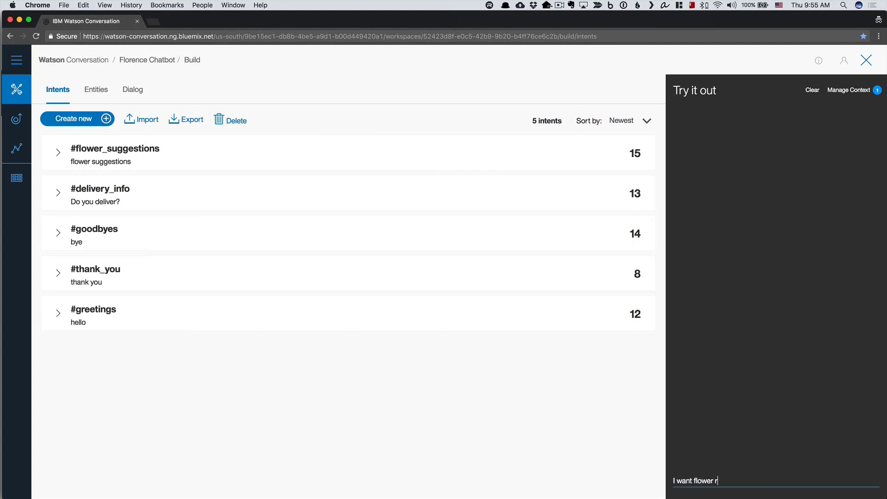
type("ecommendations")
Step: Send three test messages: flower recommendations, flowers for wife, and birthday suggestions
key("Return")
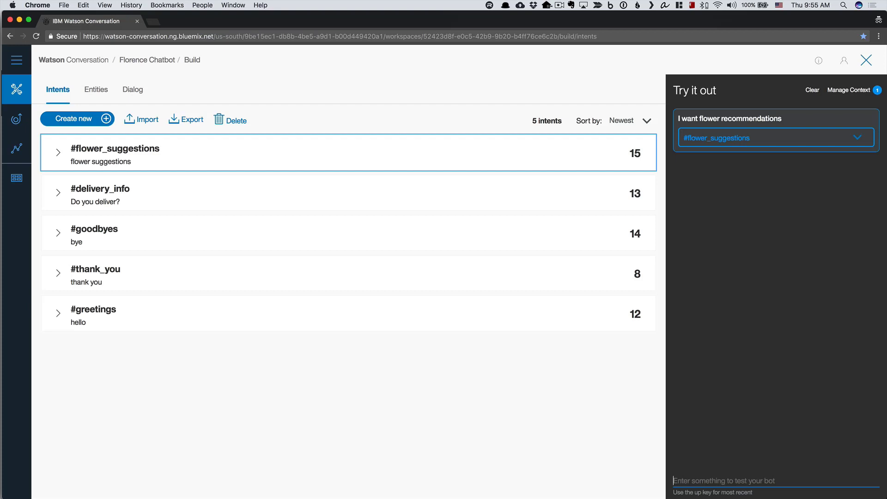
type("flowers for ")
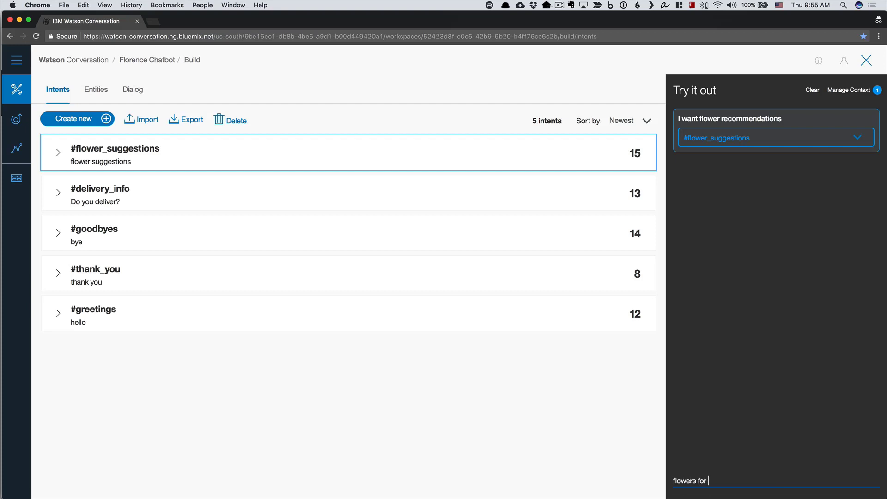
type("wife")
key("Return")
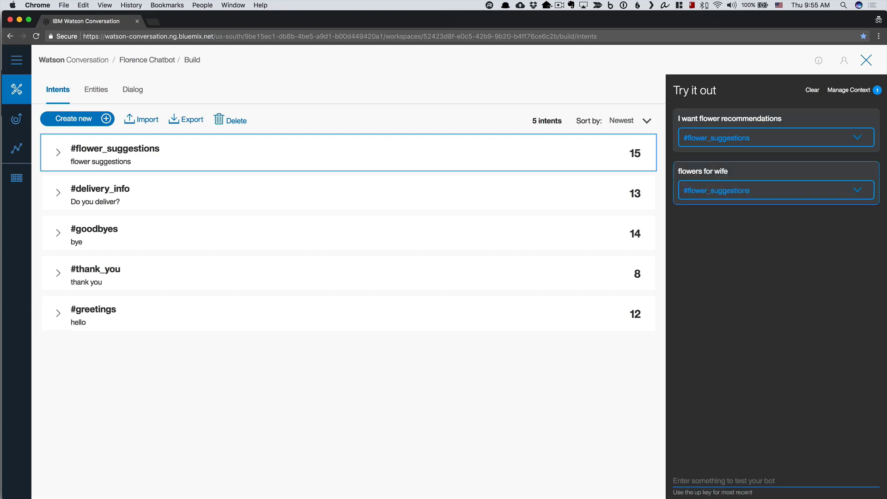
type("I'd like flower suggestions ")
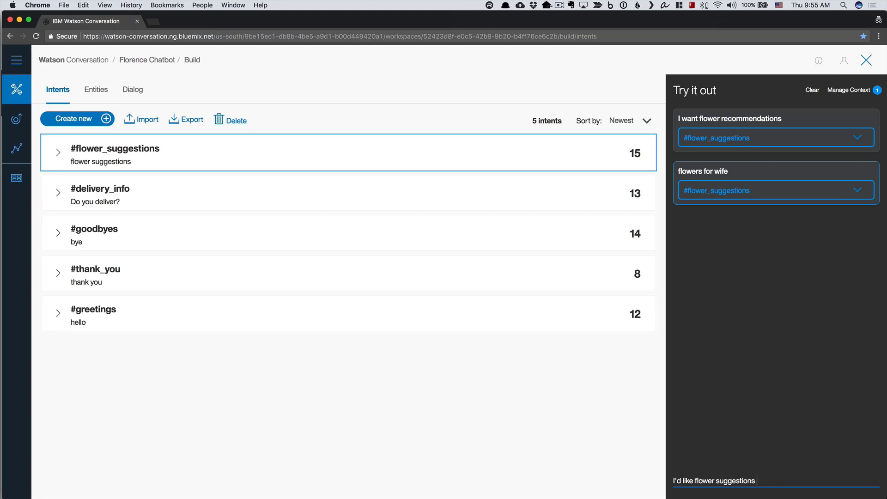
type("for a birthday")
key("Return")
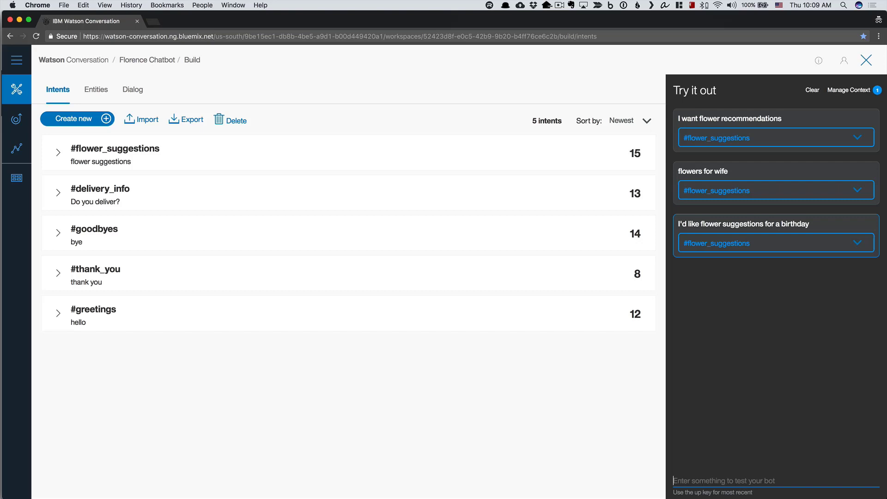
left_click(102, 91)
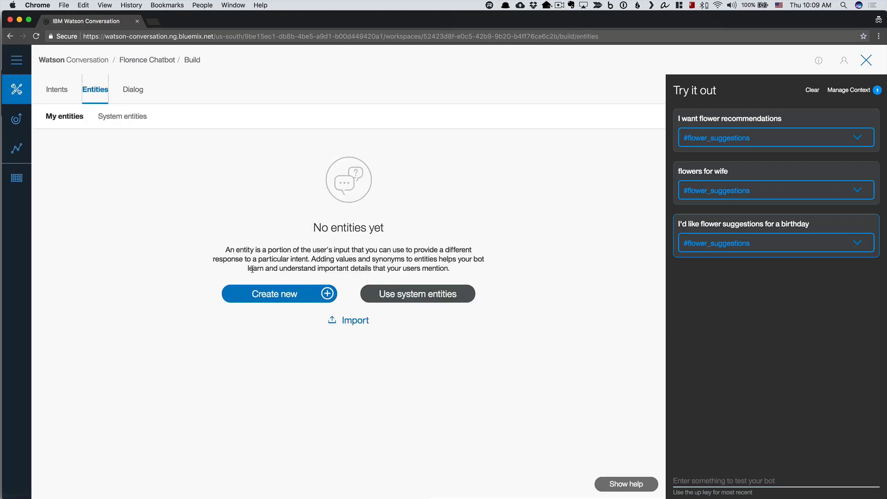
left_click(270, 296)
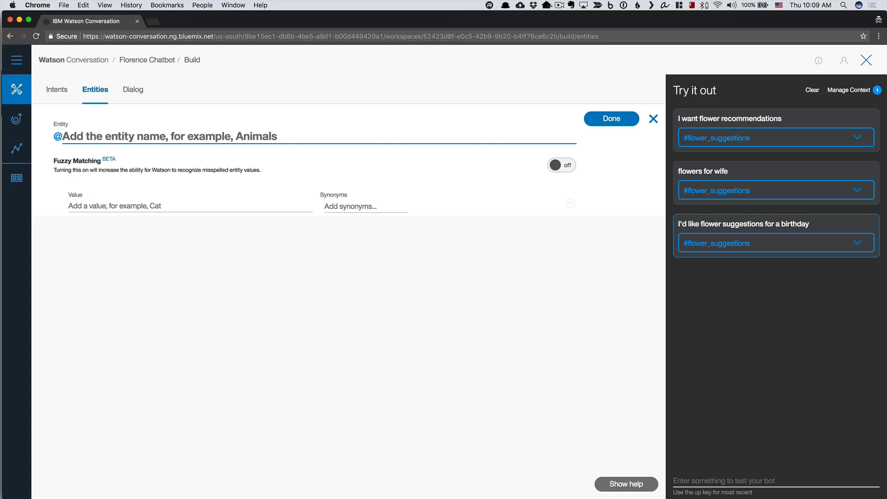
type("relations")
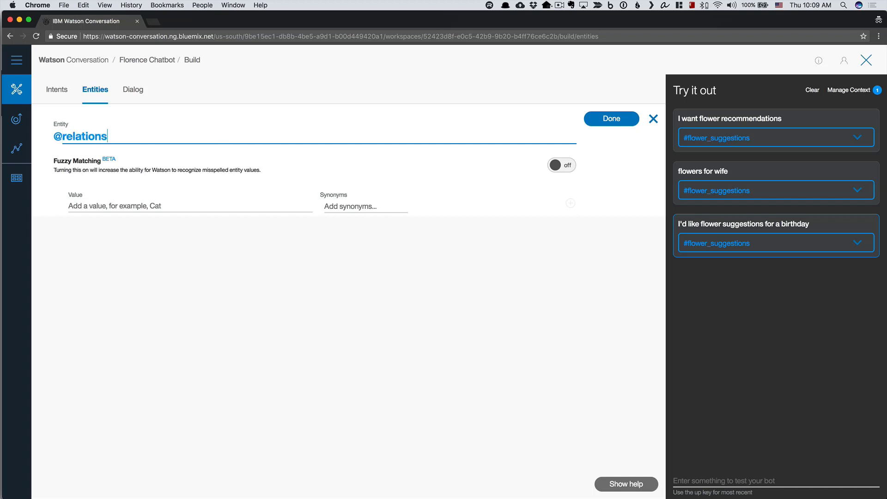
type("hip")
key("Tab")
key("space")
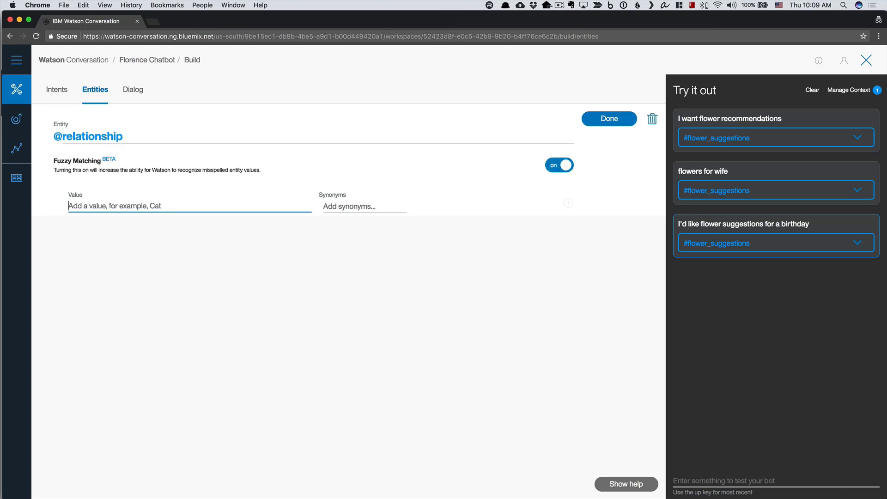
type("wife")
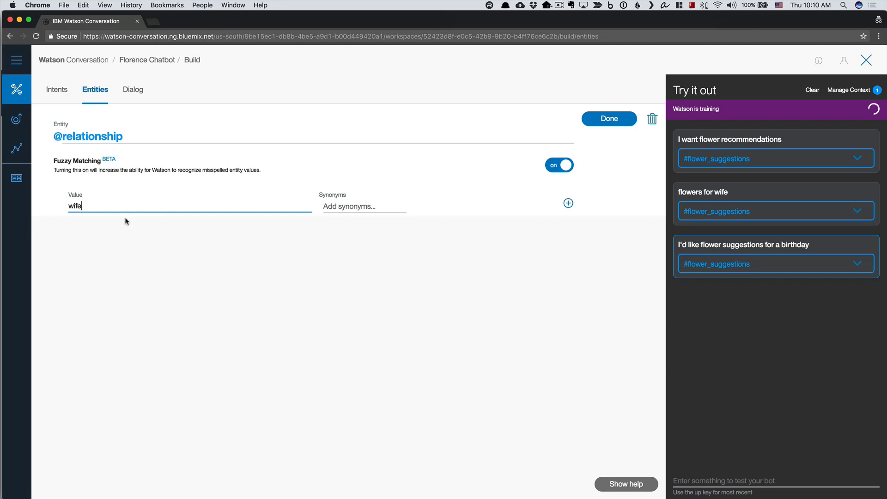
key("Return")
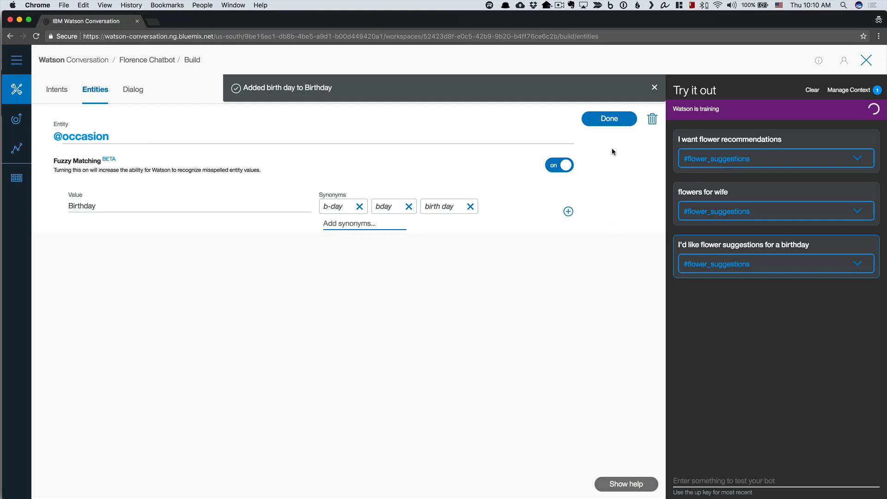
left_click(609, 119)
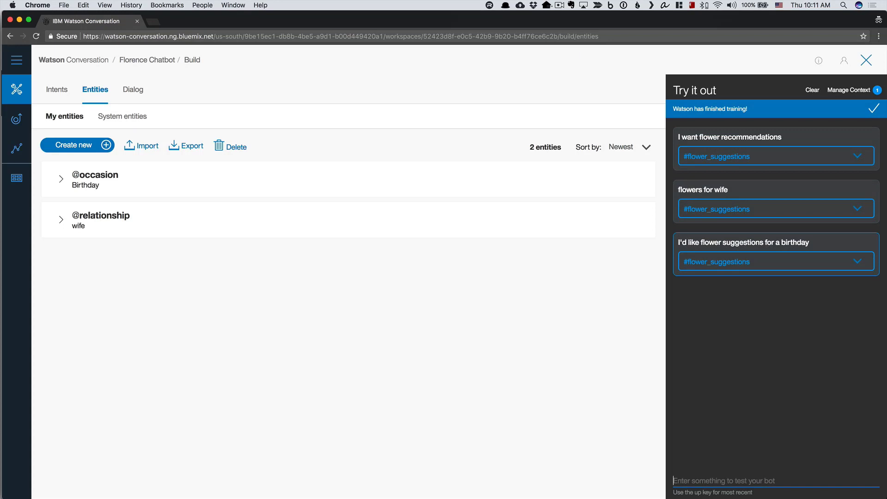
key("Up")
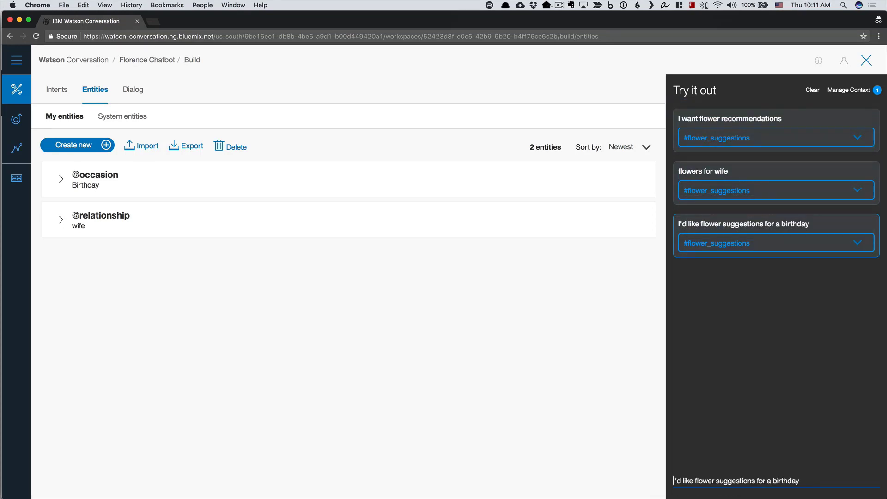
key("Up")
key("Return")
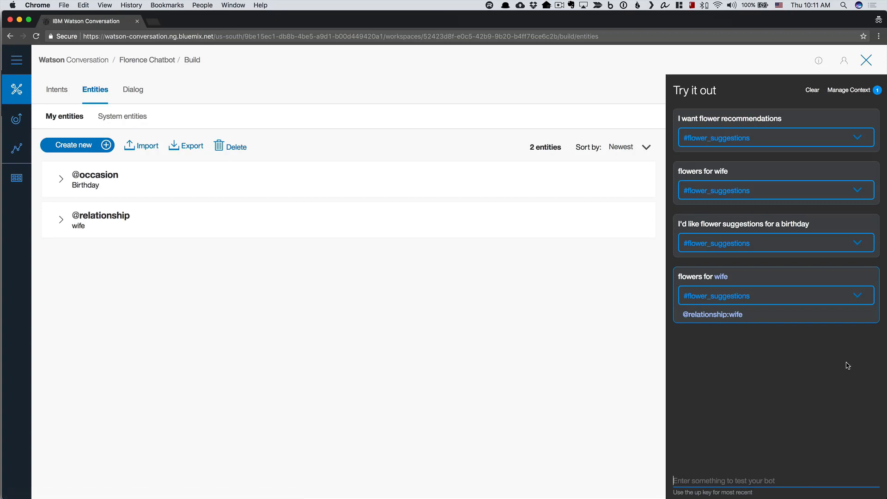
key("Up")
key("Up")
key("Return")
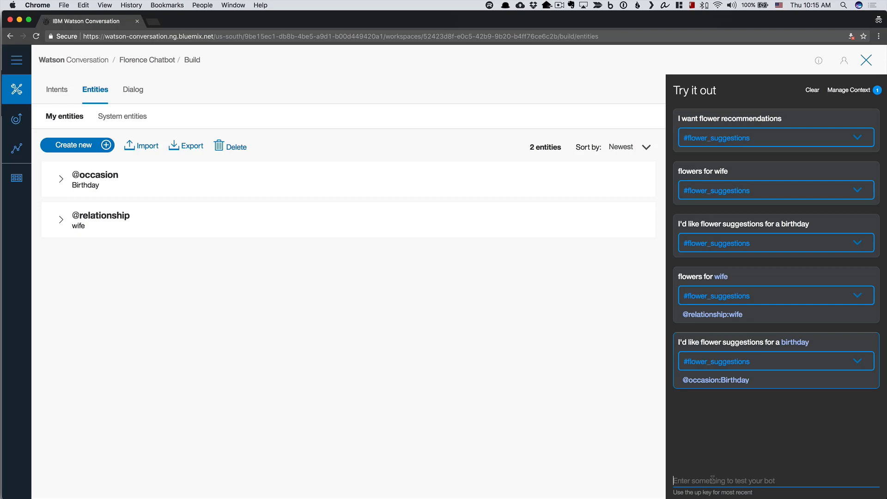
left_click(63, 222)
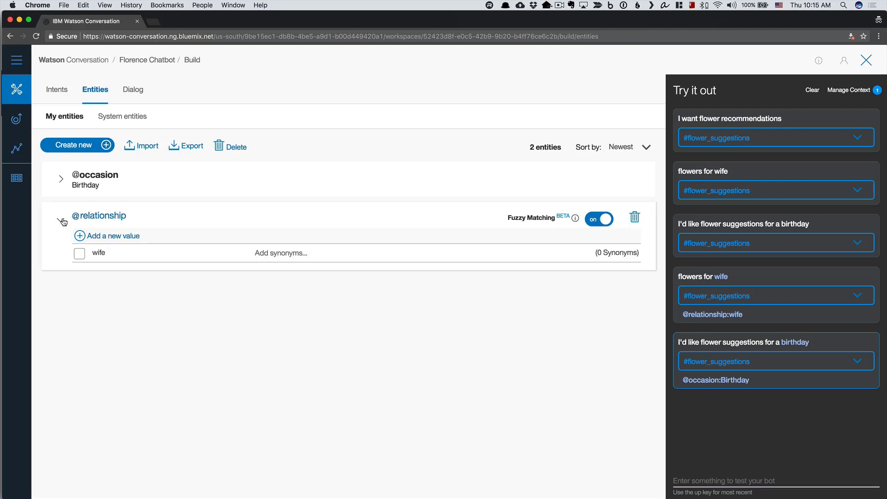
left_click(119, 235)
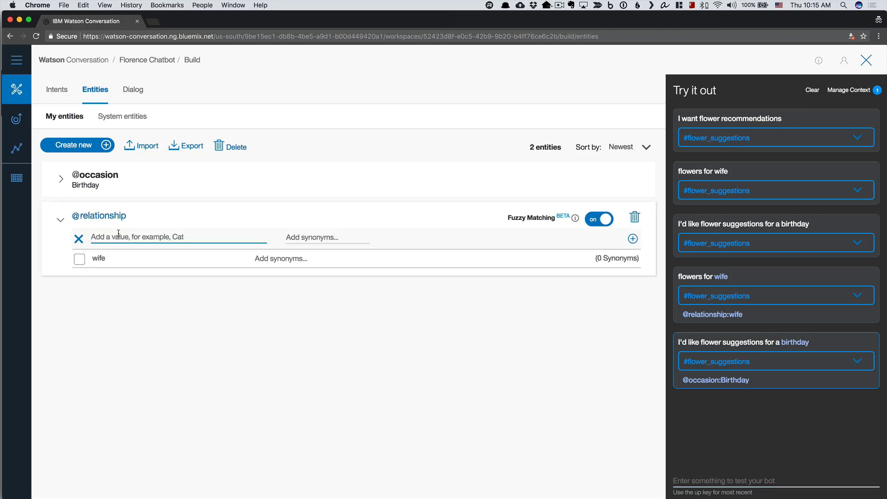
type("husband")
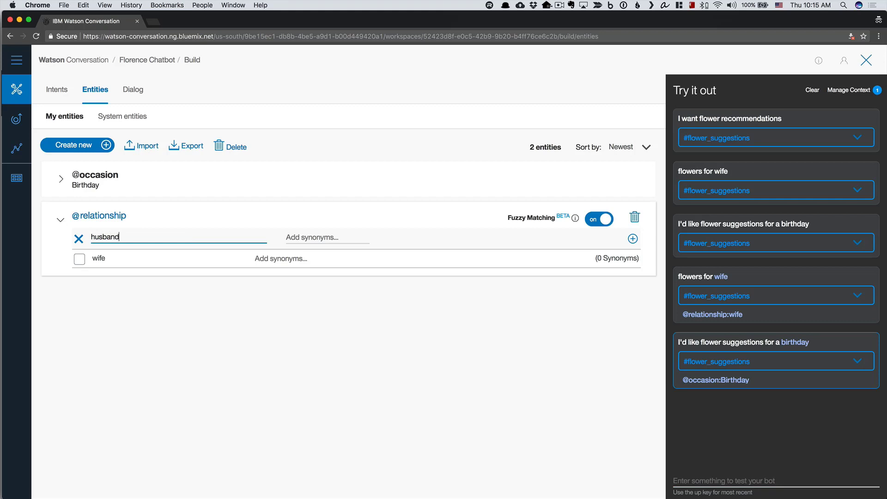
key("Return")
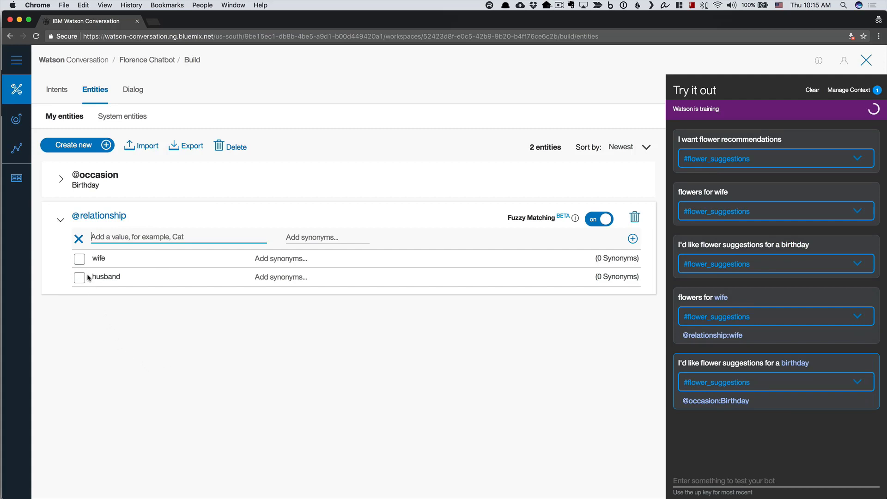
left_click(60, 219)
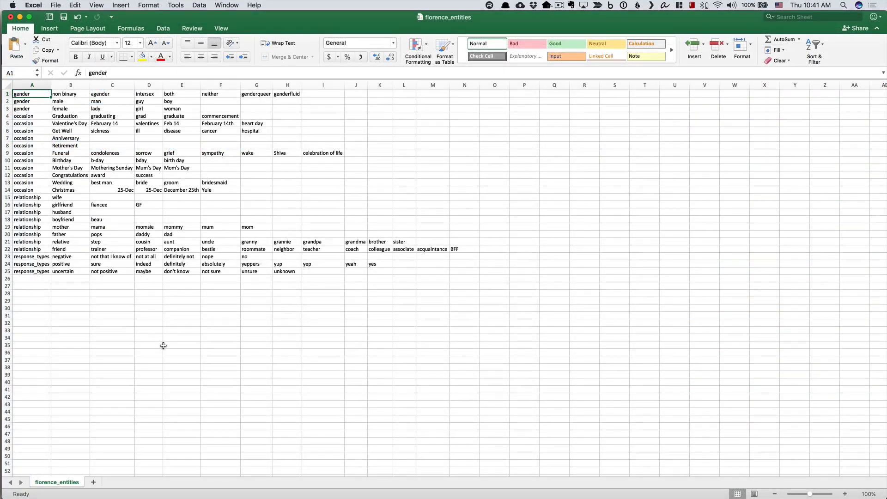
left_click(32, 85)
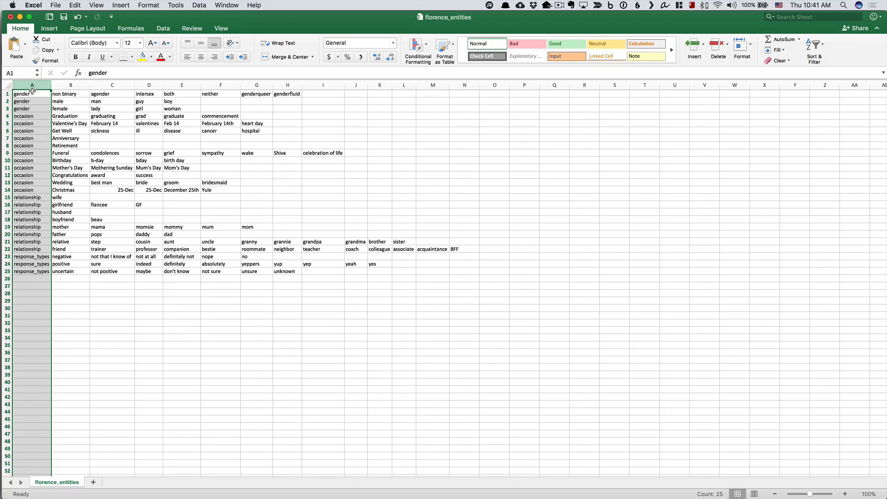
left_click(32, 235)
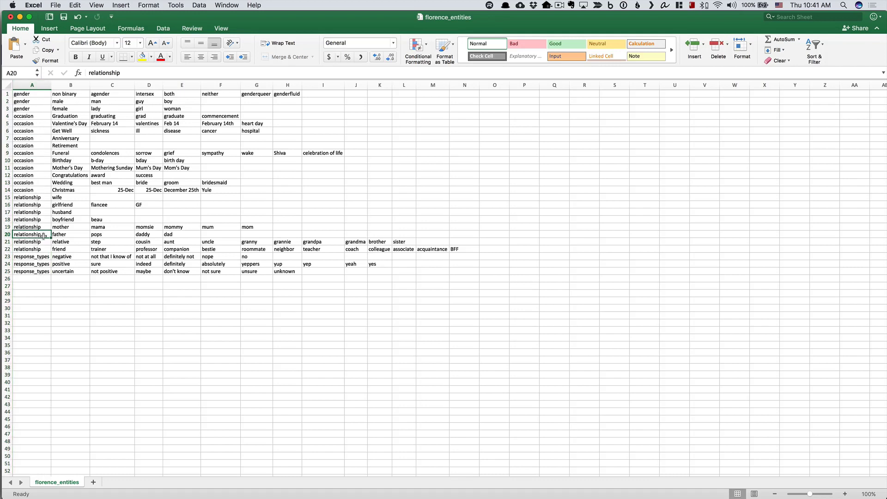
left_click(9, 234)
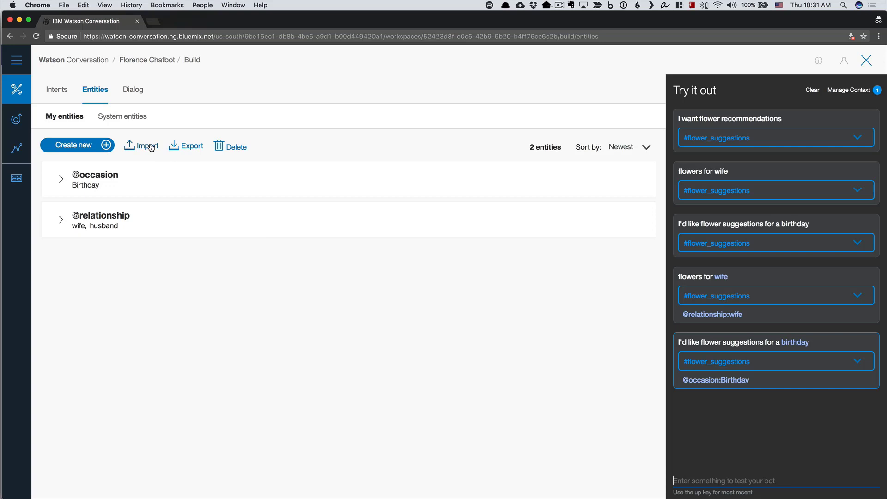
Step: Import entities from the florence_entities.csv file
left_click(150, 147)
left_click(362, 244)
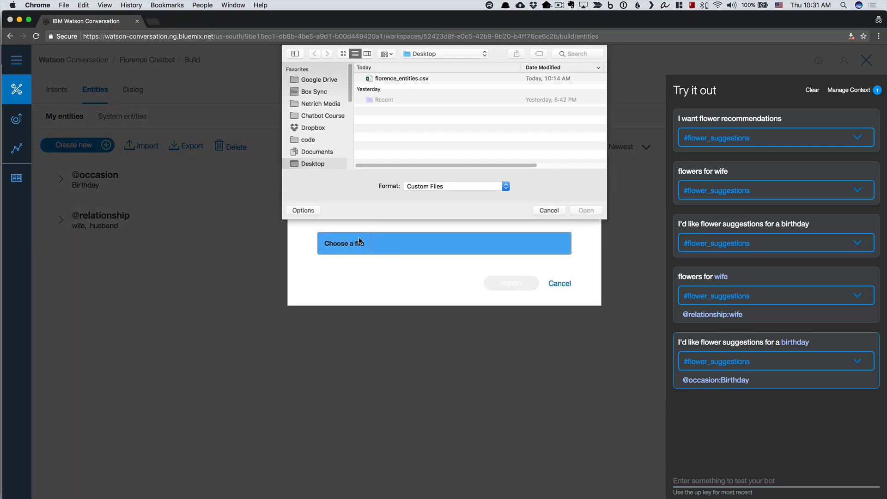
left_click(390, 78)
left_click(585, 210)
left_click(503, 283)
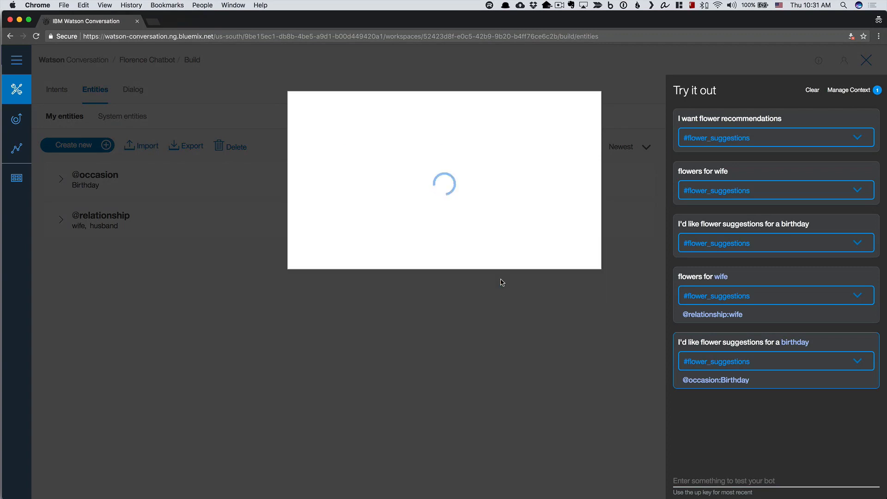